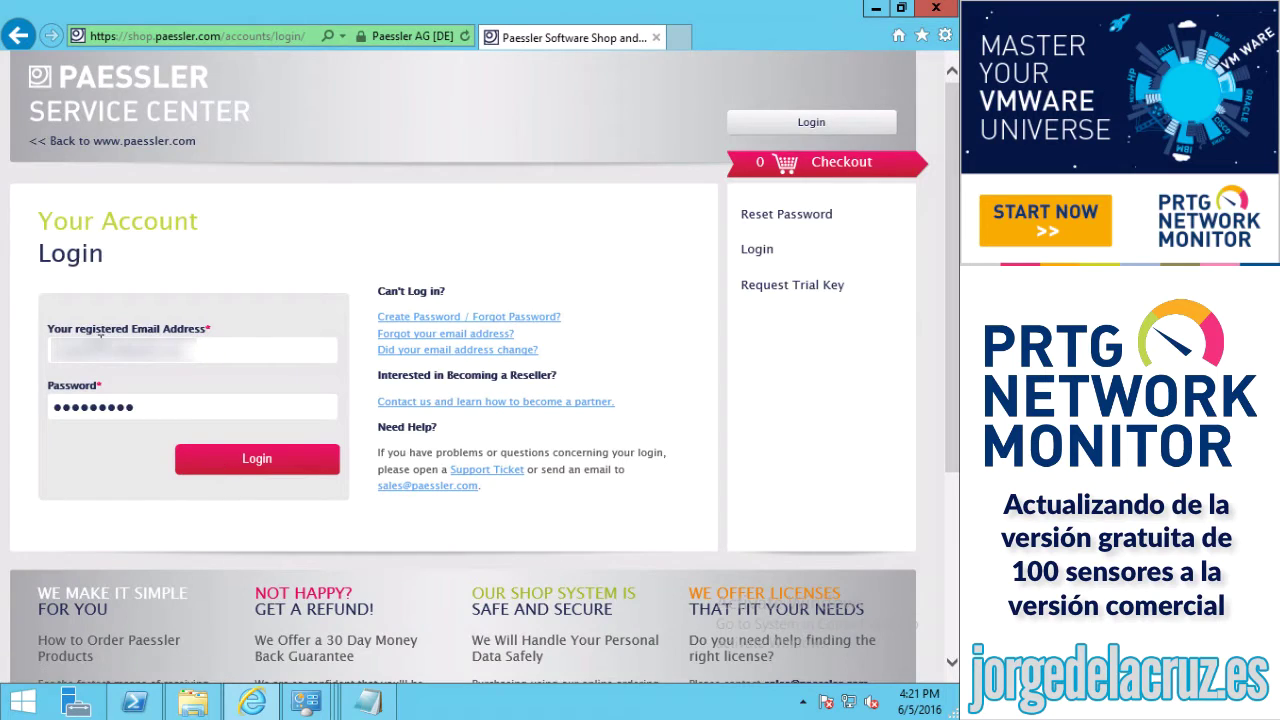
# Step: Log in to the Paessler Service Center with the prefilled account credentials and download the latest PRTG version for the PRTG 500 license
pyautogui.click(245, 466)
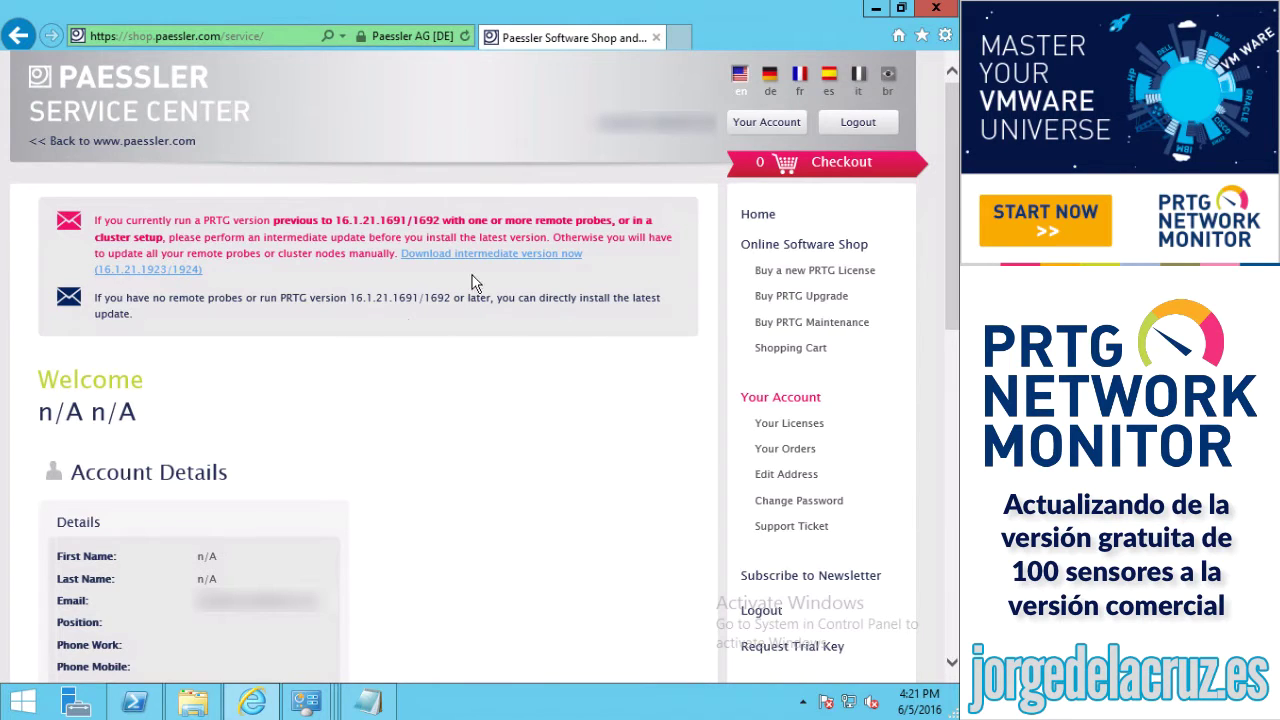
pyautogui.scroll(-5, 472, 434)
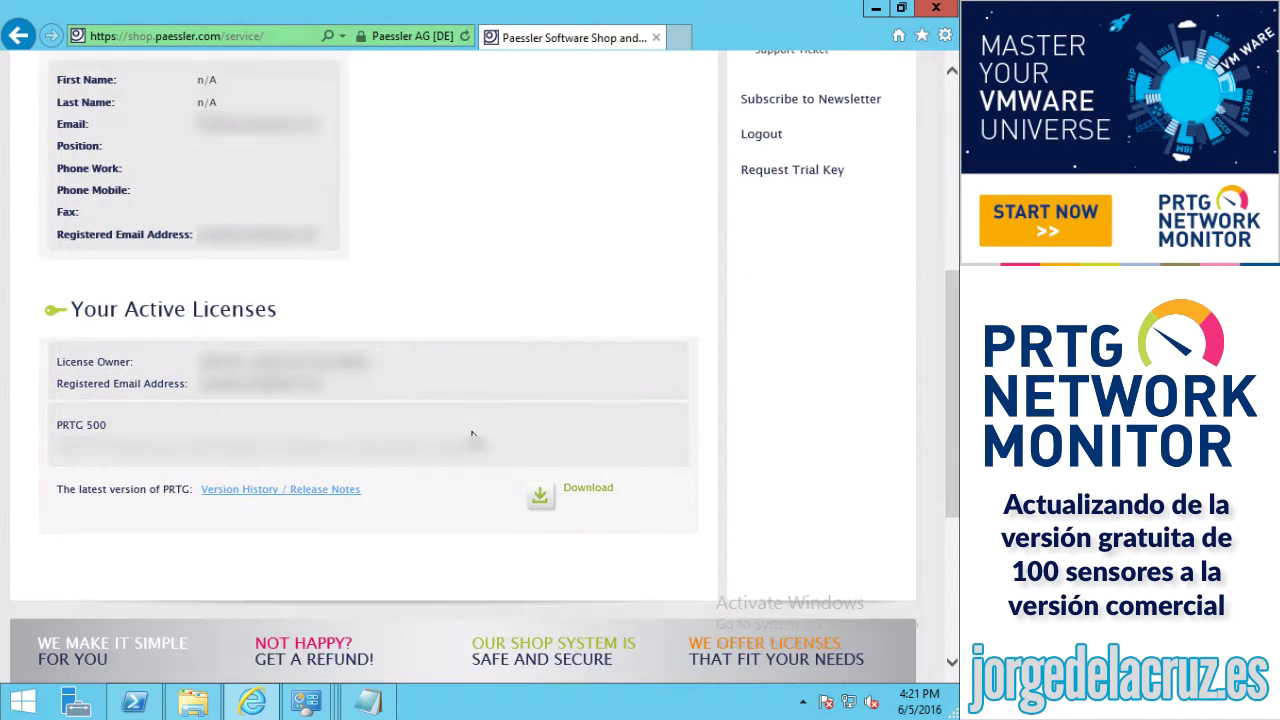
pyautogui.click(587, 494)
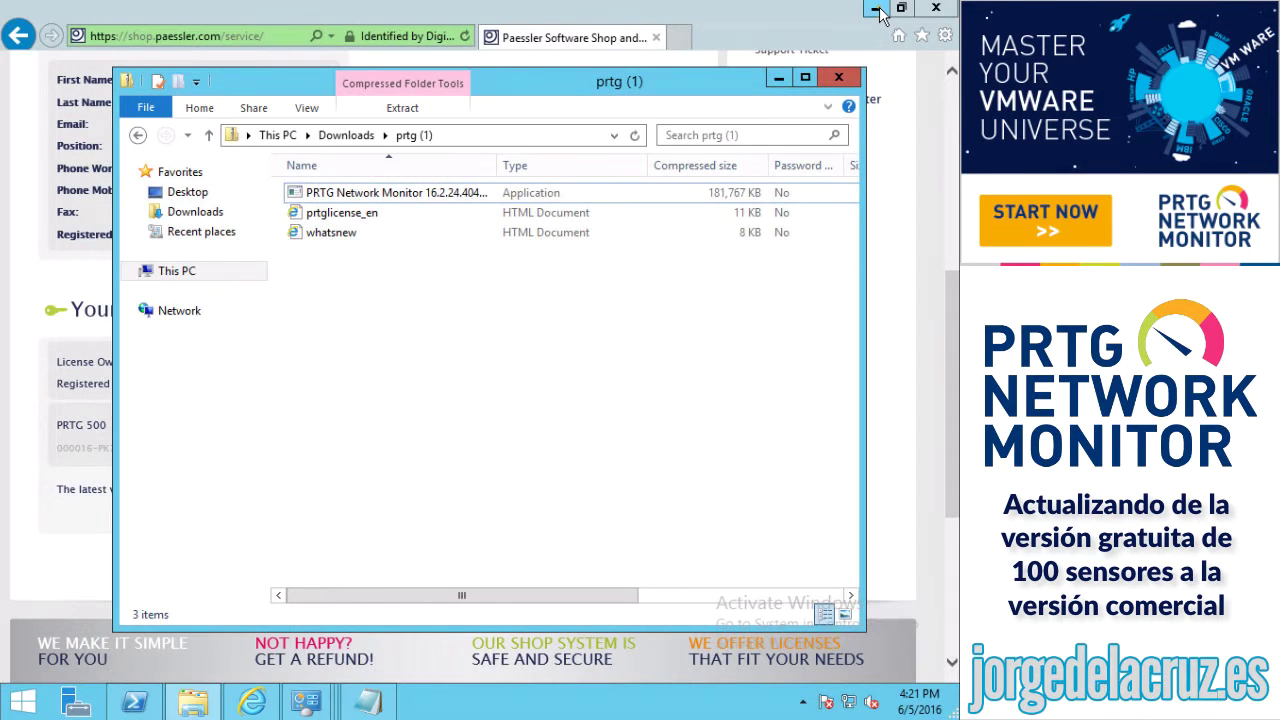
# Step: Extract the prtg_commercial_stable_de2f3g4be archive from Downloads into a folder of the same name, showing the extracted files
pyautogui.click(877, 10)
pyautogui.click(346, 135)
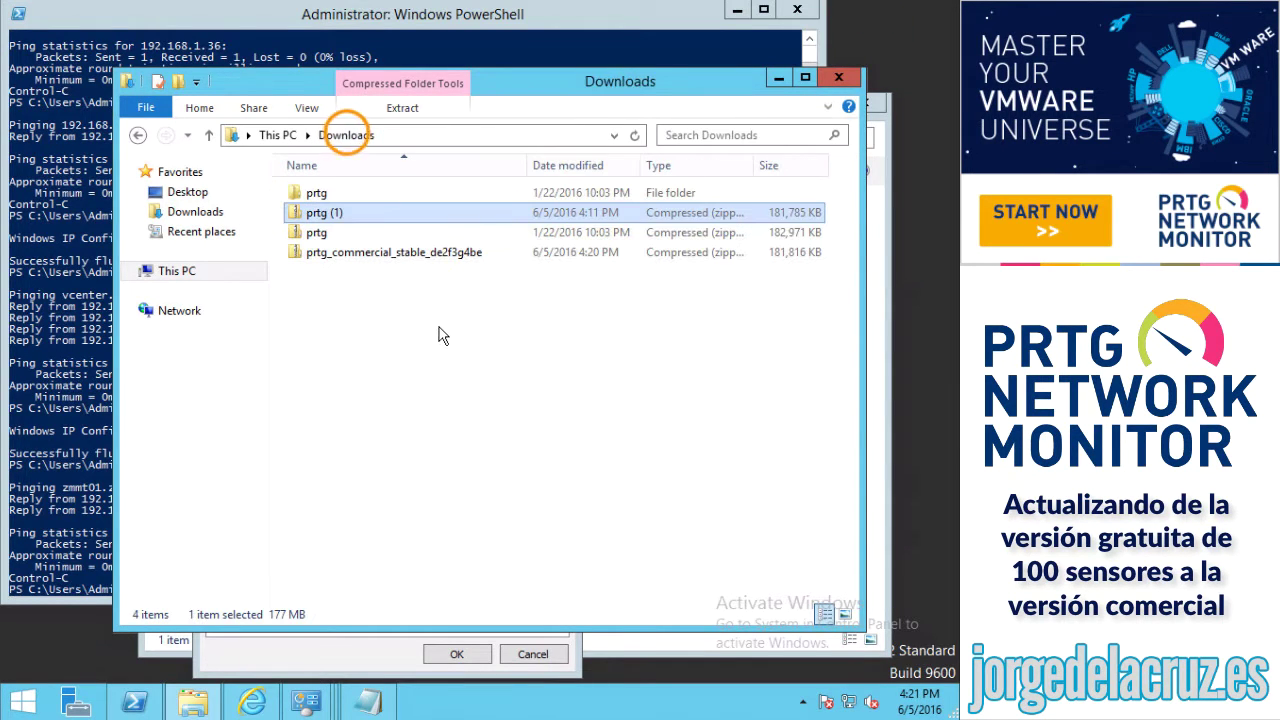
pyautogui.click(410, 252)
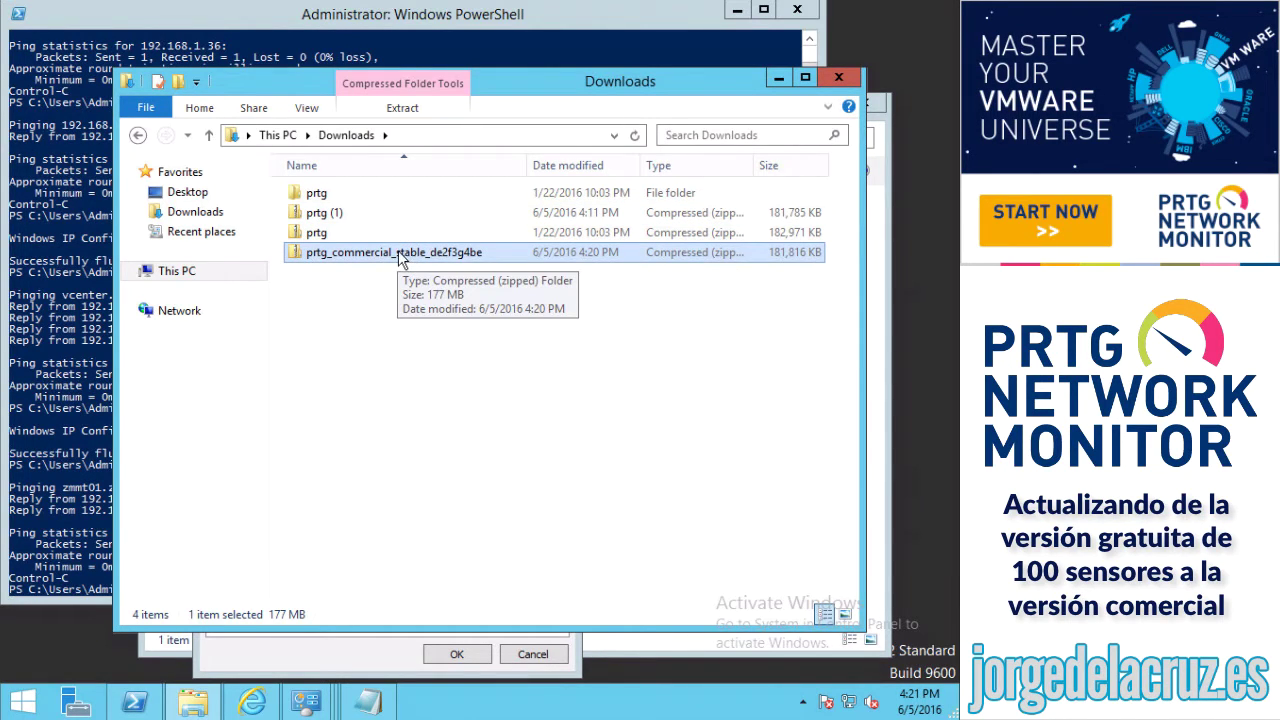
pyautogui.click(392, 252)
pyautogui.click(351, 286)
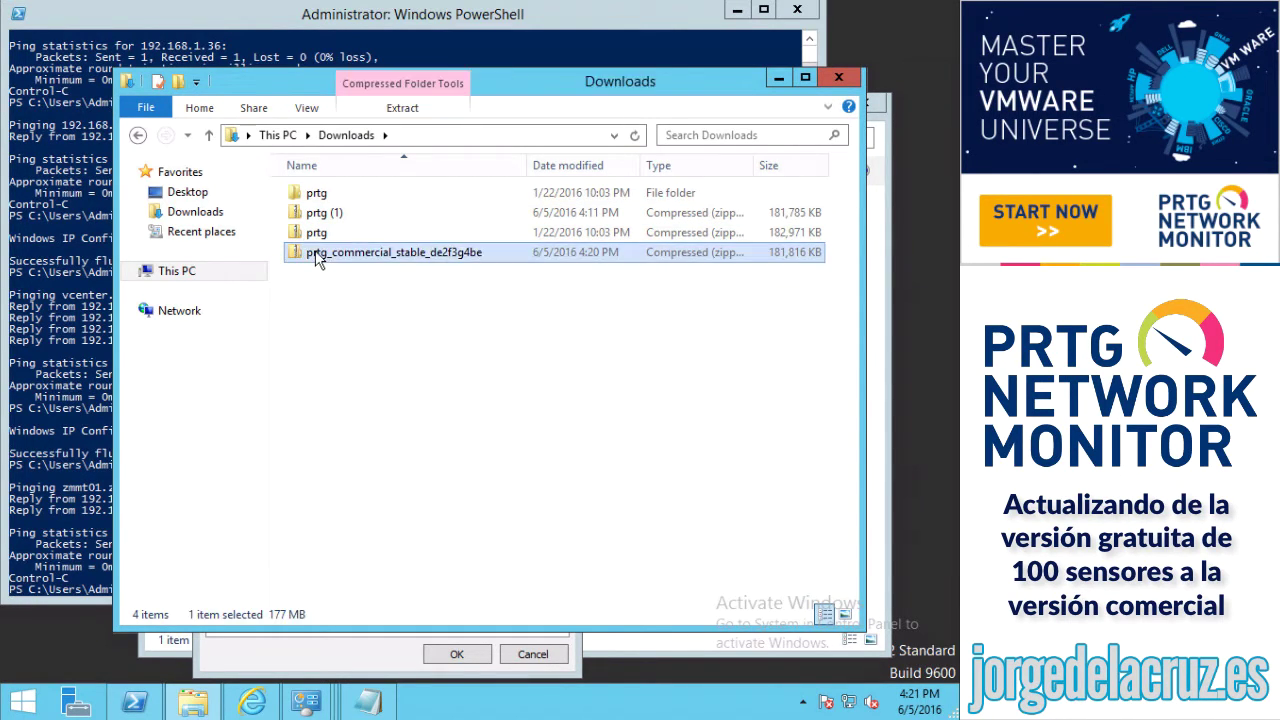
pyautogui.rightClick(316, 257)
pyautogui.click(370, 306)
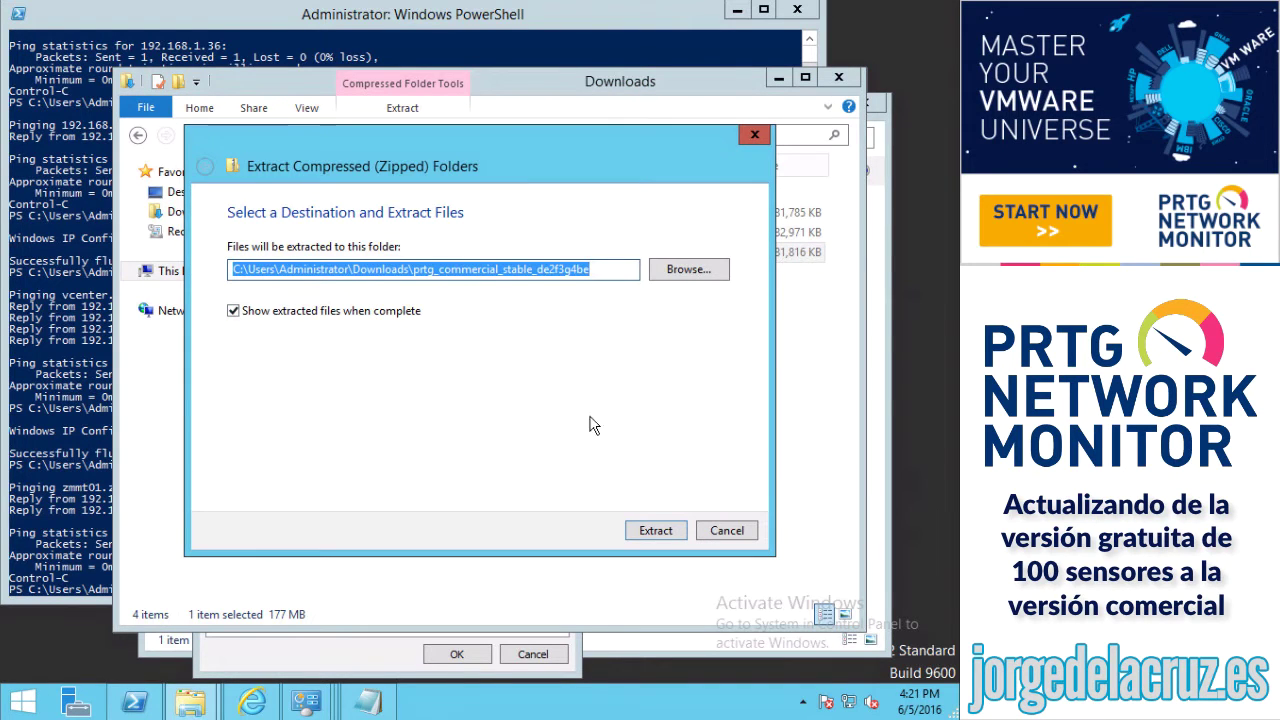
pyautogui.click(656, 530)
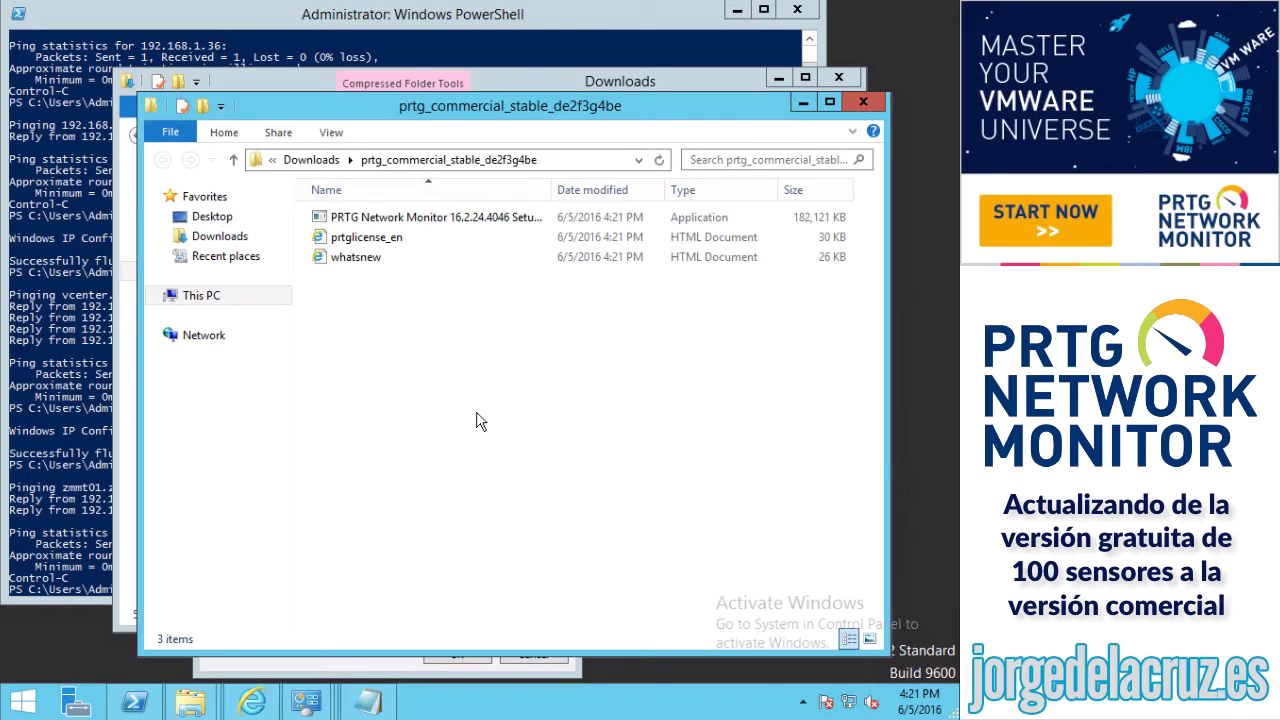
# Step: Launch the extracted PRTG Network Monitor 16.2.24.4046 installer and accept the license agreement
pyautogui.doubleClick(410, 222)
pyautogui.click(530, 376)
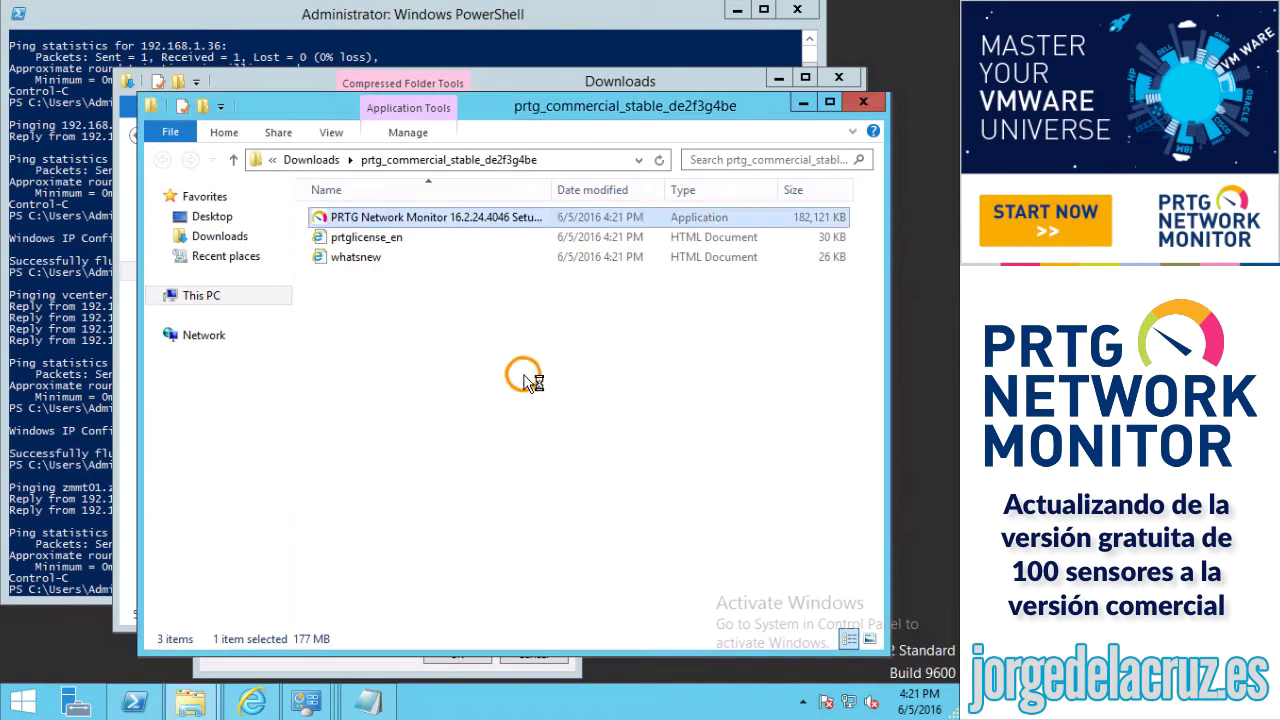
pyautogui.click(492, 390)
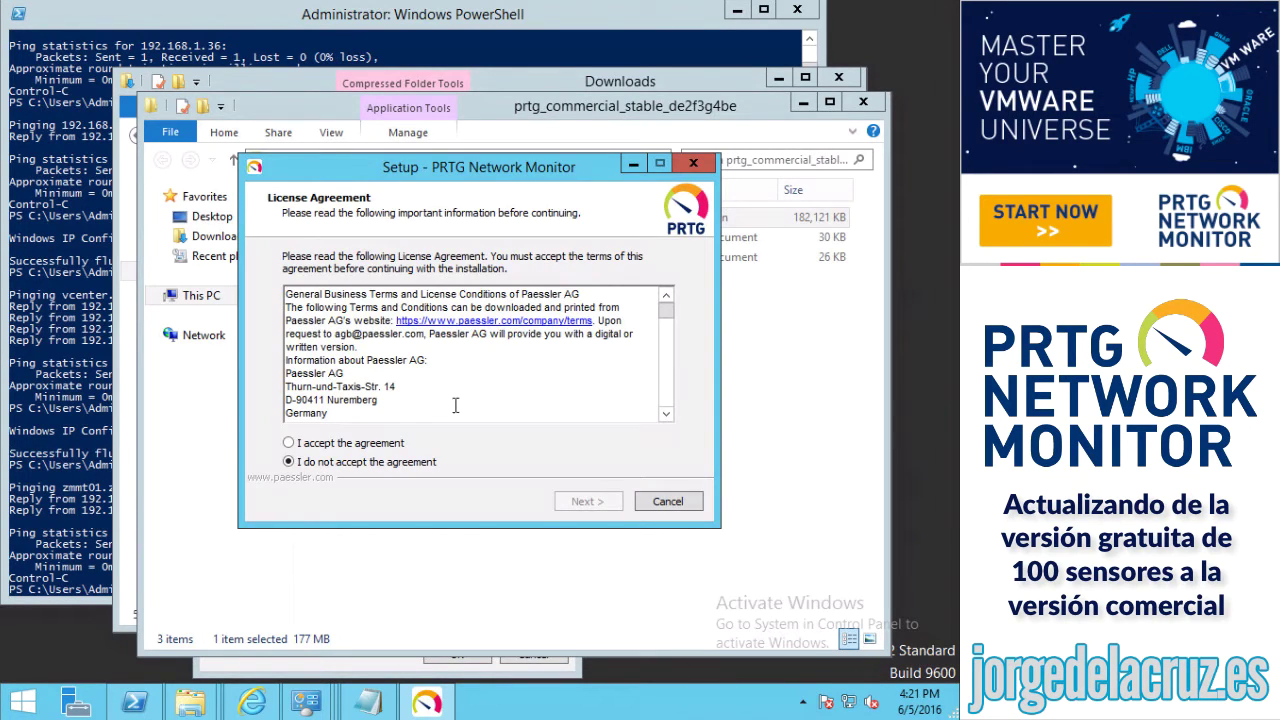
pyautogui.click(365, 443)
pyautogui.moveTo(665, 305); pyautogui.dragTo(675, 419)
pyautogui.click(590, 501)
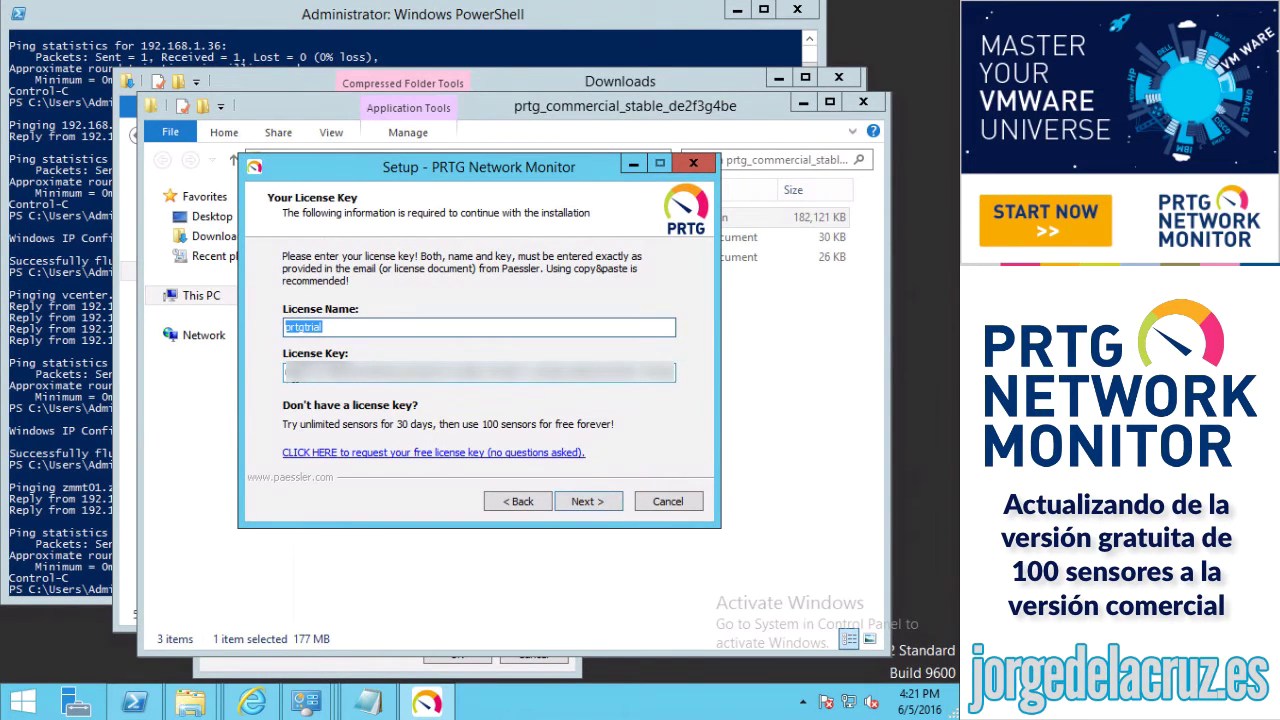
# Step: Proceed past the license key page, let setup stop the PRTG services, and finish the installation with PRTG shown in the default web browser
pyautogui.click(590, 501)
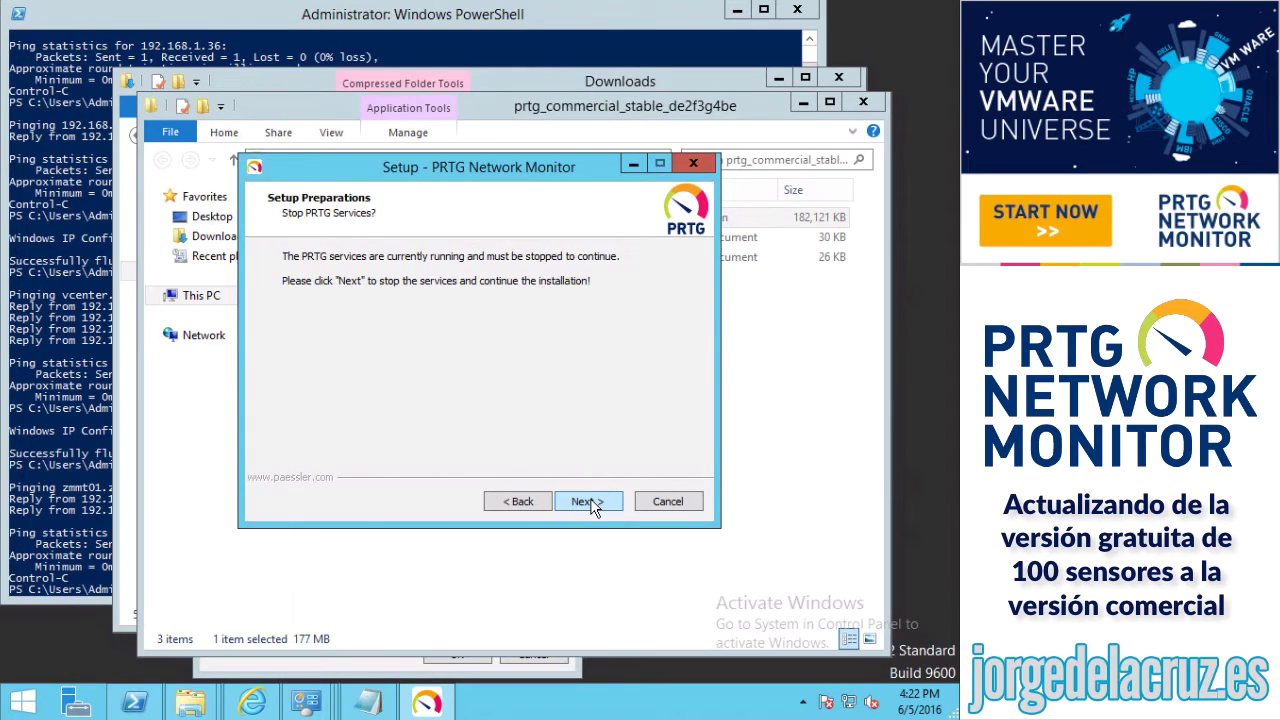
pyautogui.click(590, 501)
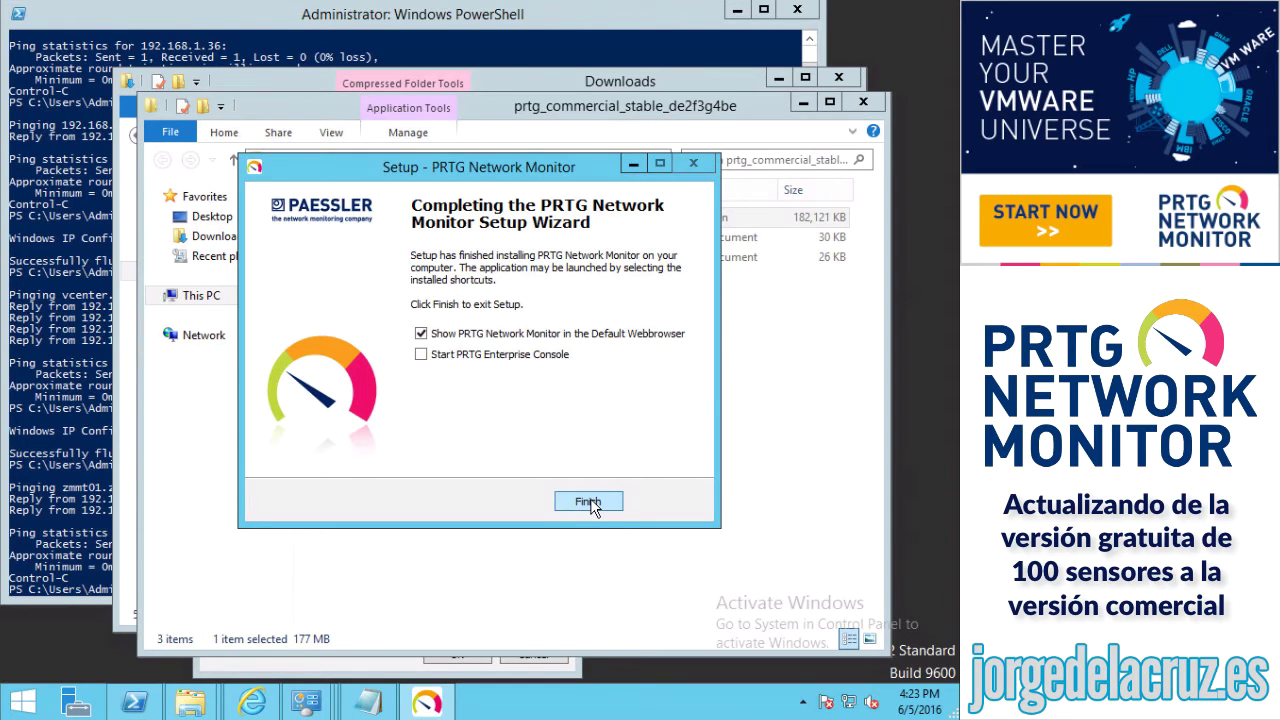
pyautogui.click(590, 498)
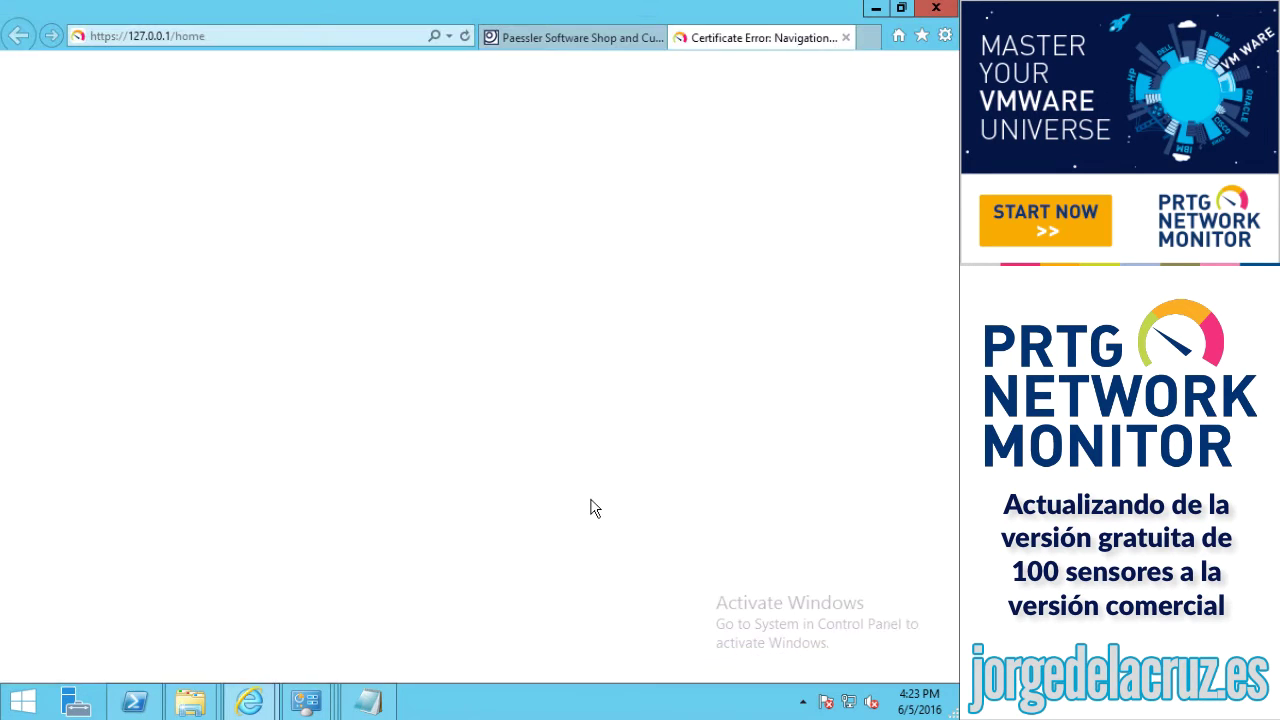
# Step: Continue past the certificate error, log in to PRTG as prtgadmin with the account password, and close the welcome help box
pyautogui.click(274, 316)
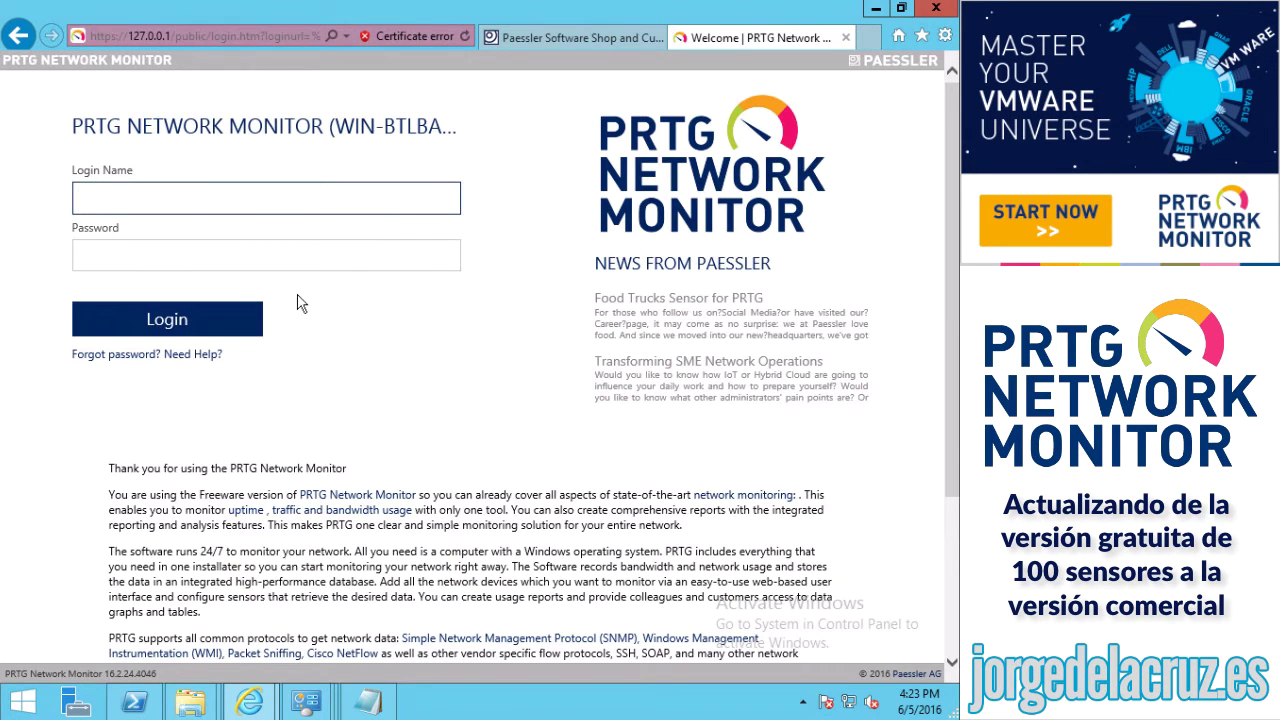
pyautogui.write('prtgadmin')
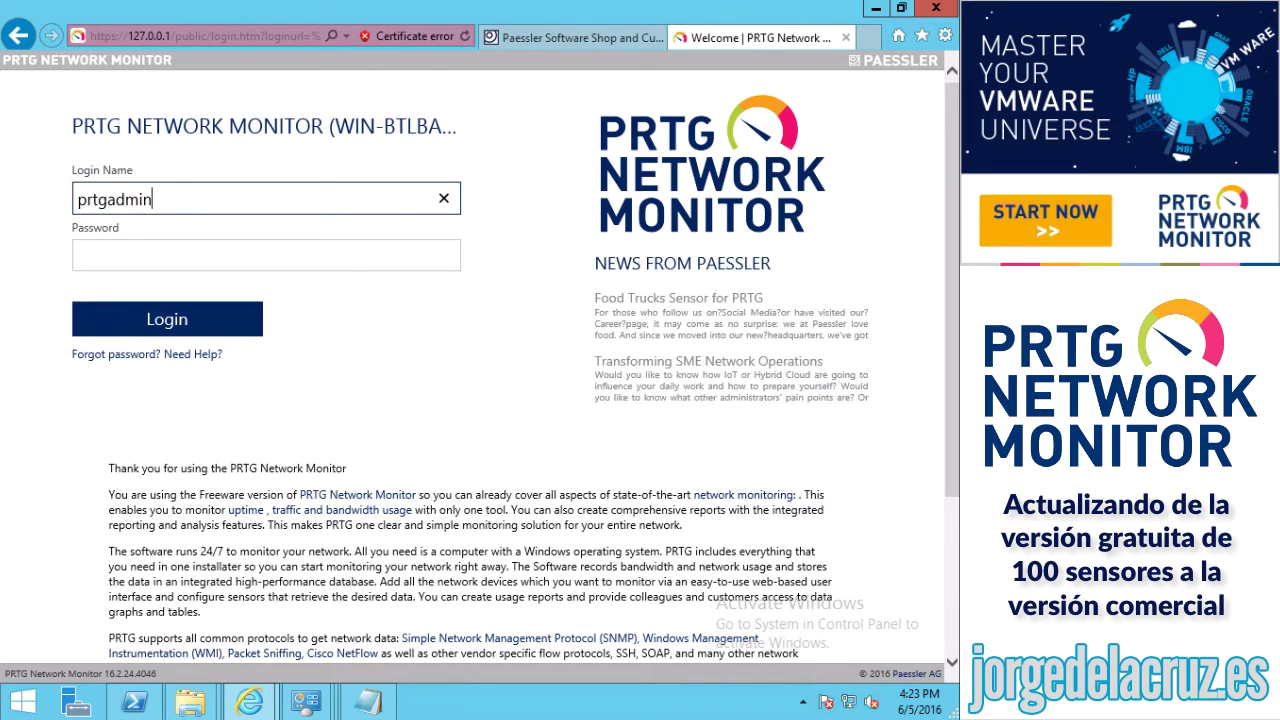
pyautogui.press('Tab')
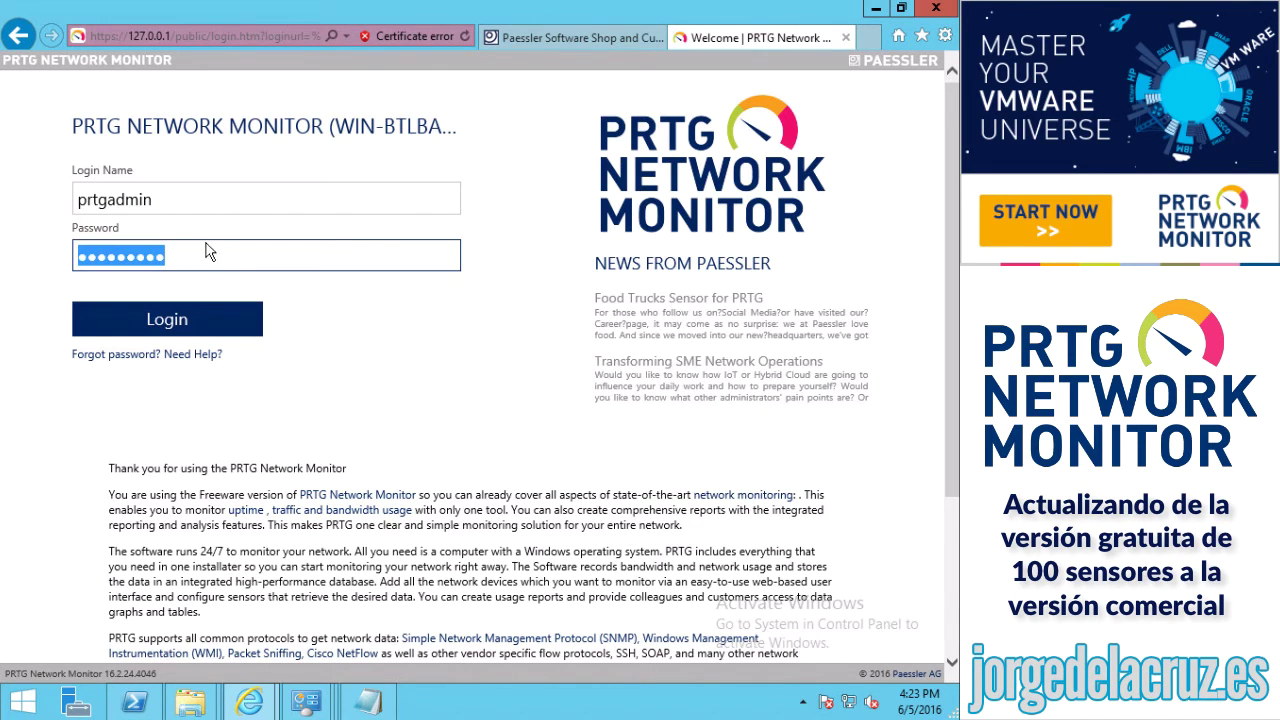
pyautogui.click(172, 318)
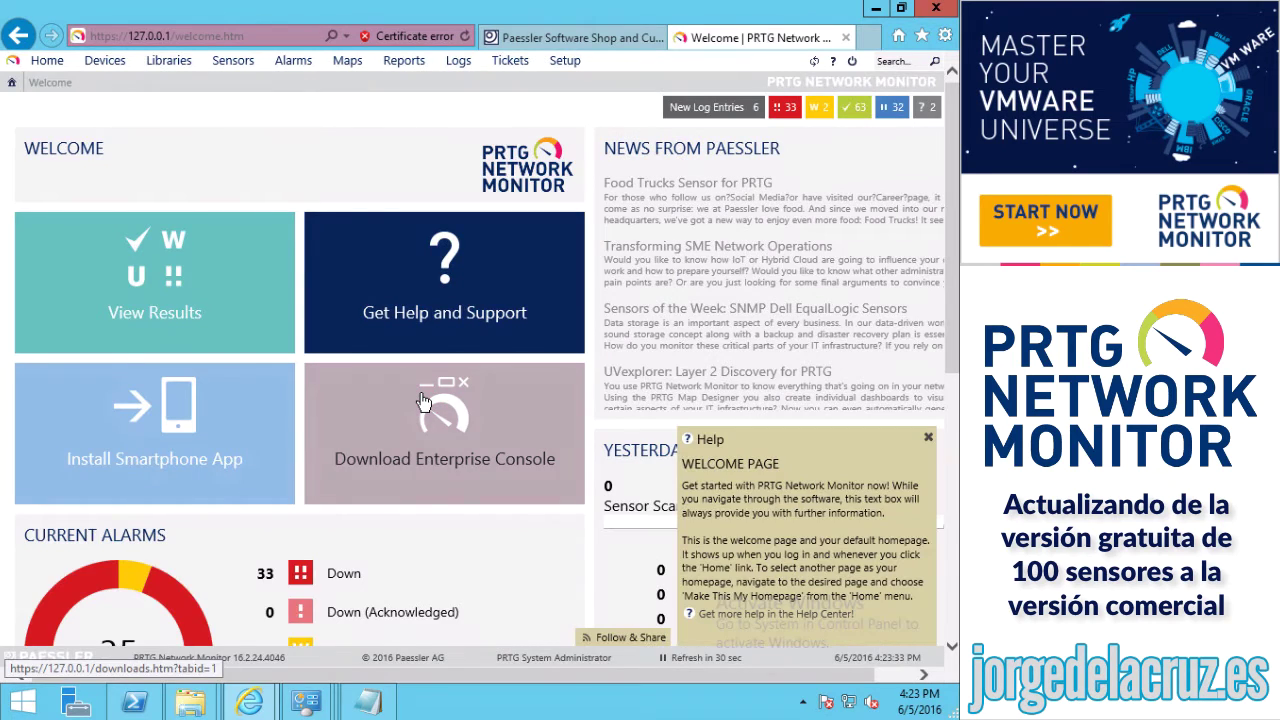
pyautogui.click(927, 436)
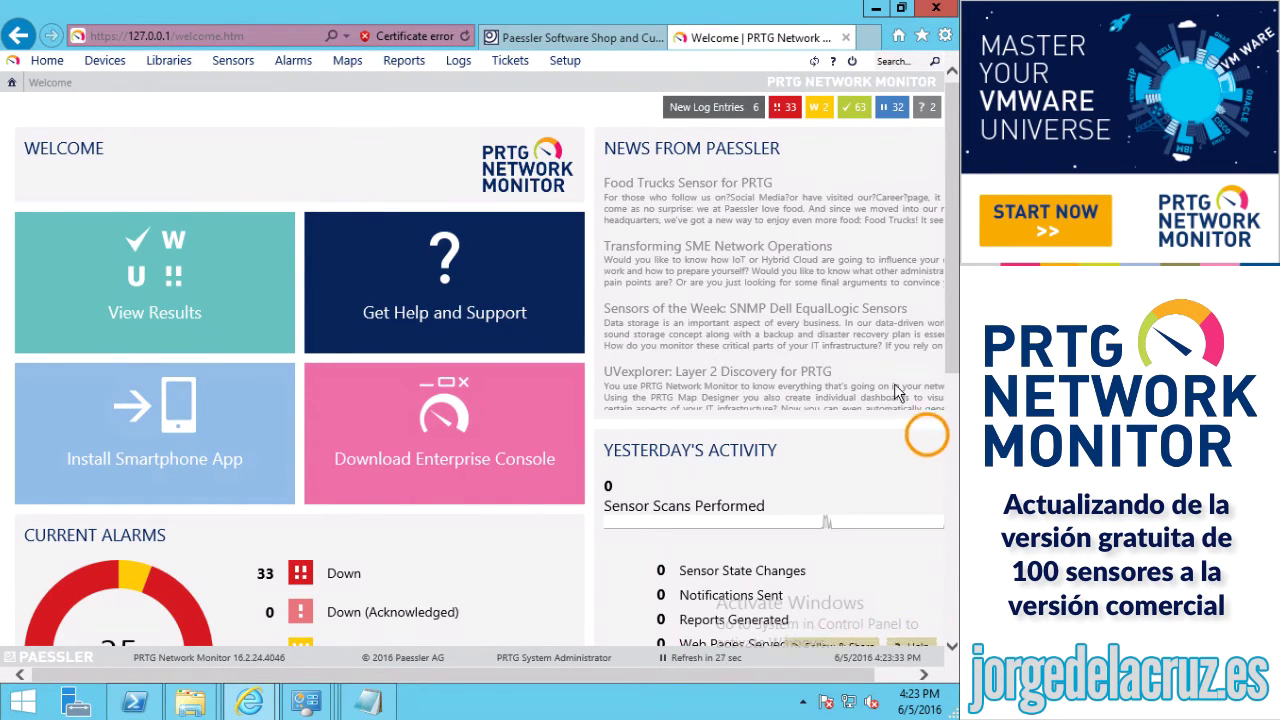
# Step: View the device tree of the Root group and open the PRTG license status
pyautogui.click(105, 60)
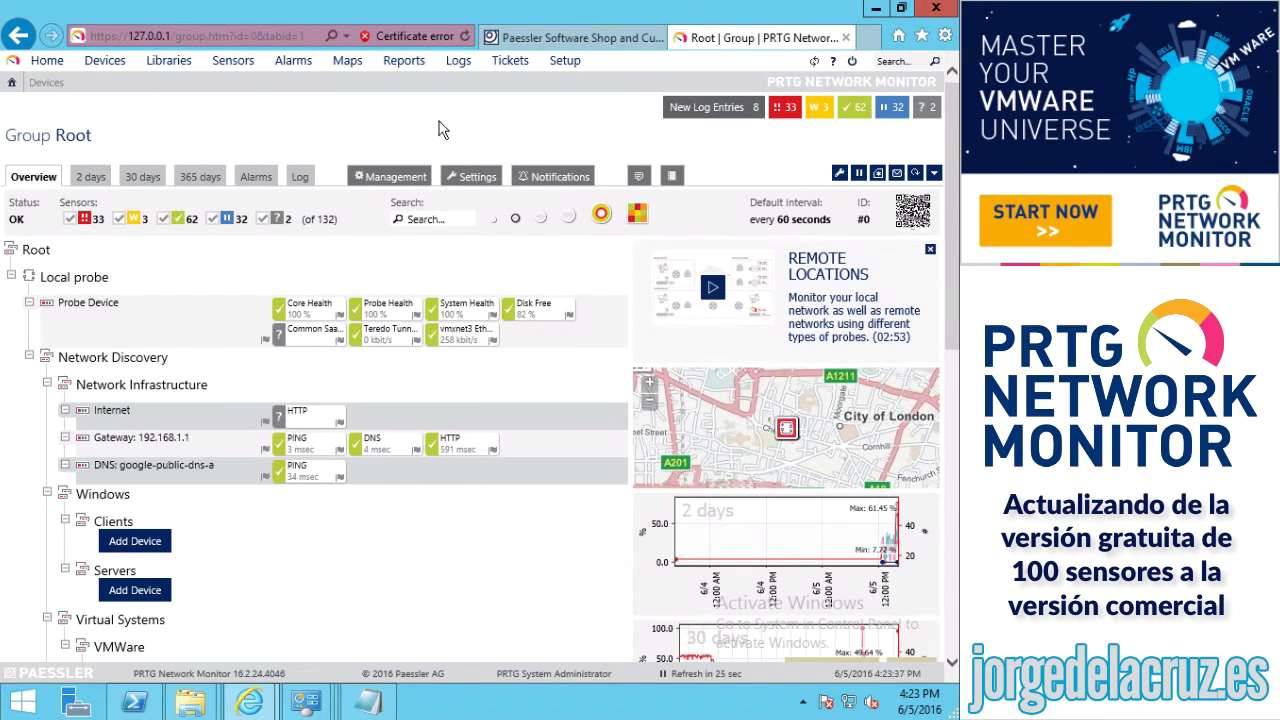
pyautogui.moveTo(568, 63)
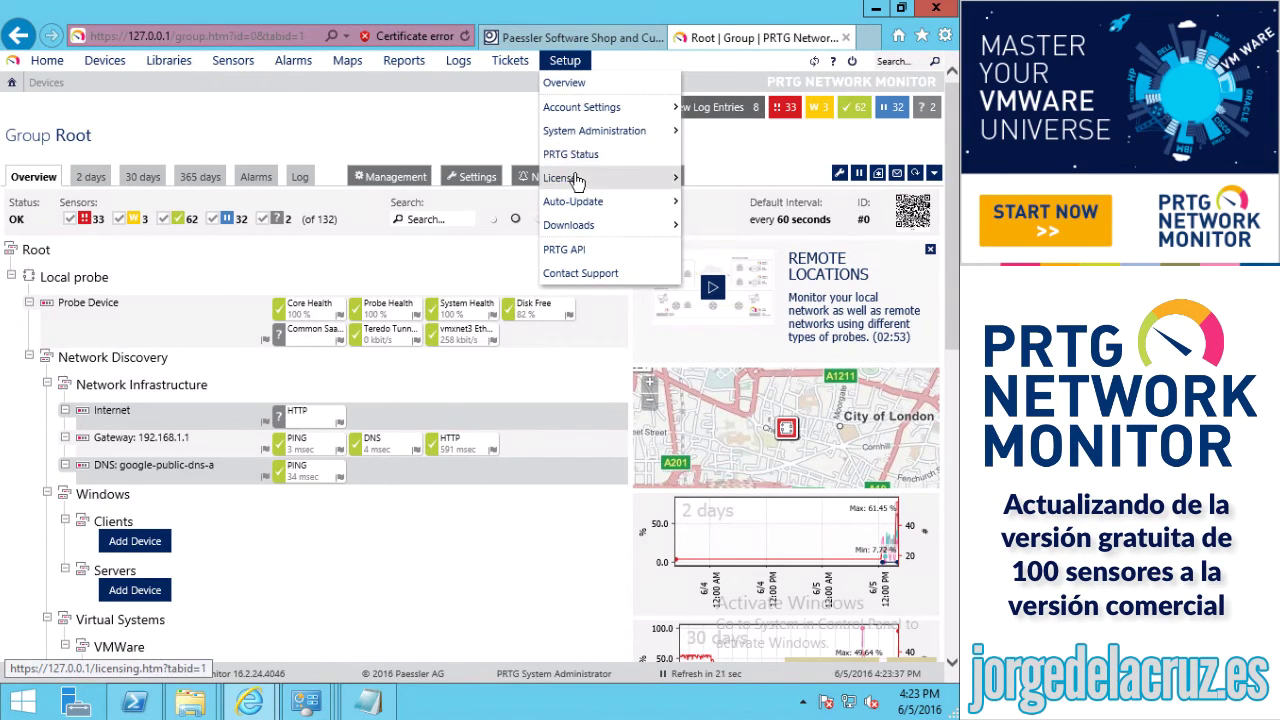
pyautogui.moveTo(576, 180)
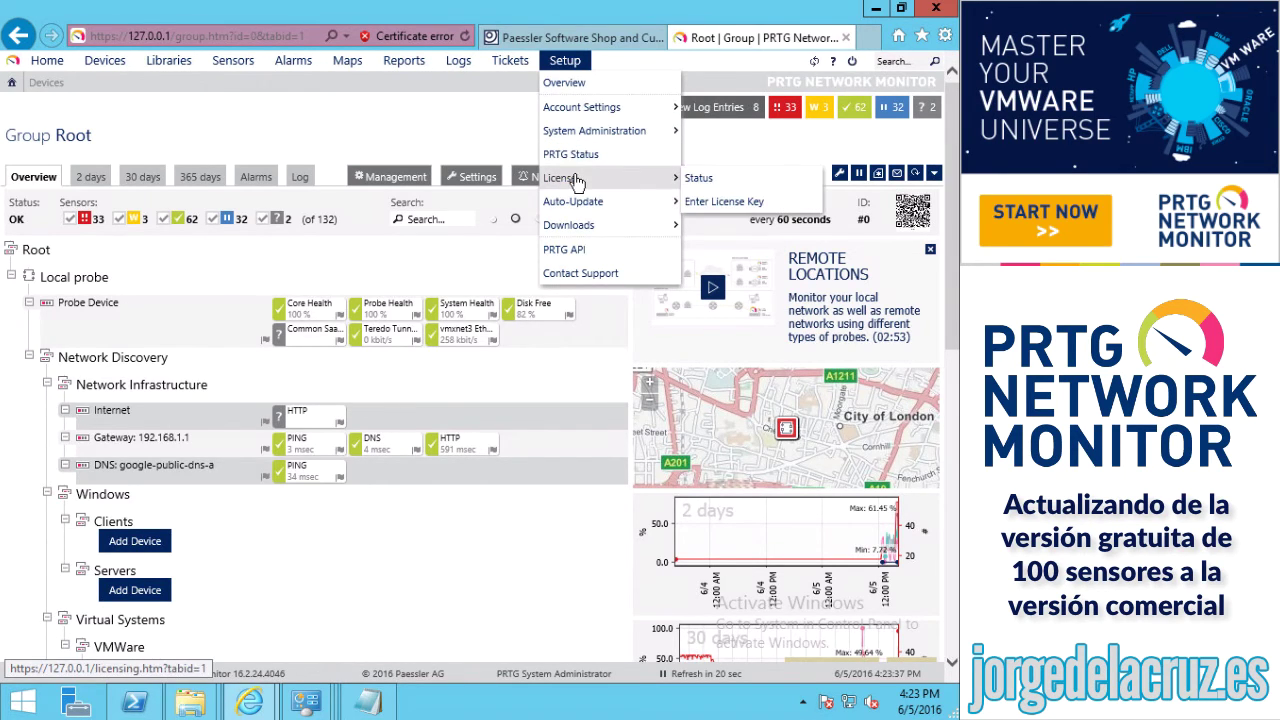
pyautogui.click(706, 182)
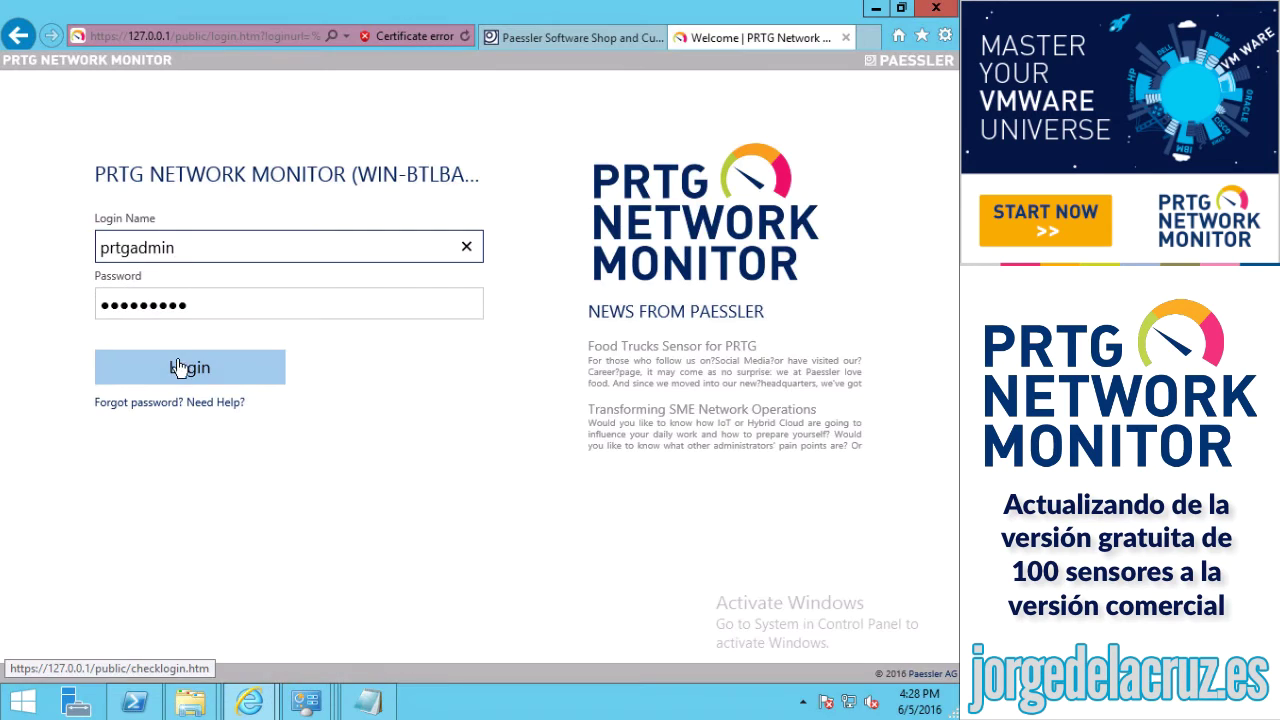
# Step: Log back in to PRTG as prtgadmin with the prefilled password and open the license key settings
pyautogui.click(178, 367)
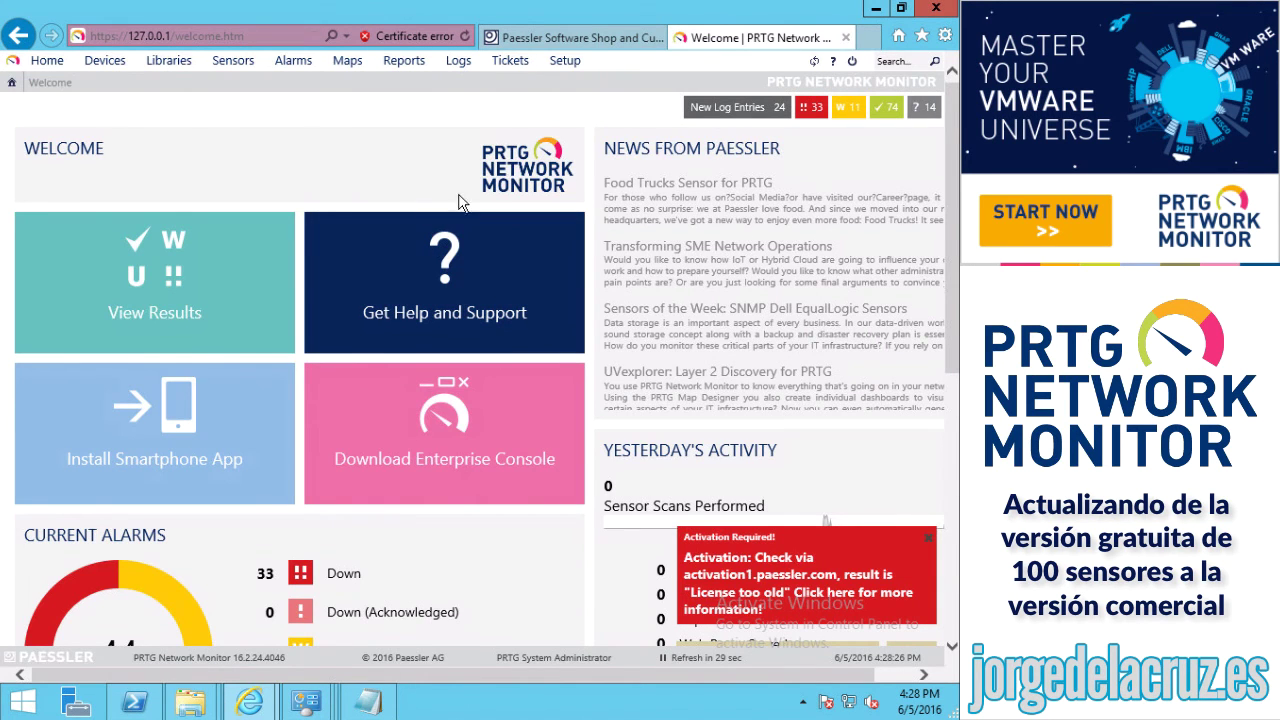
pyautogui.moveTo(565, 64)
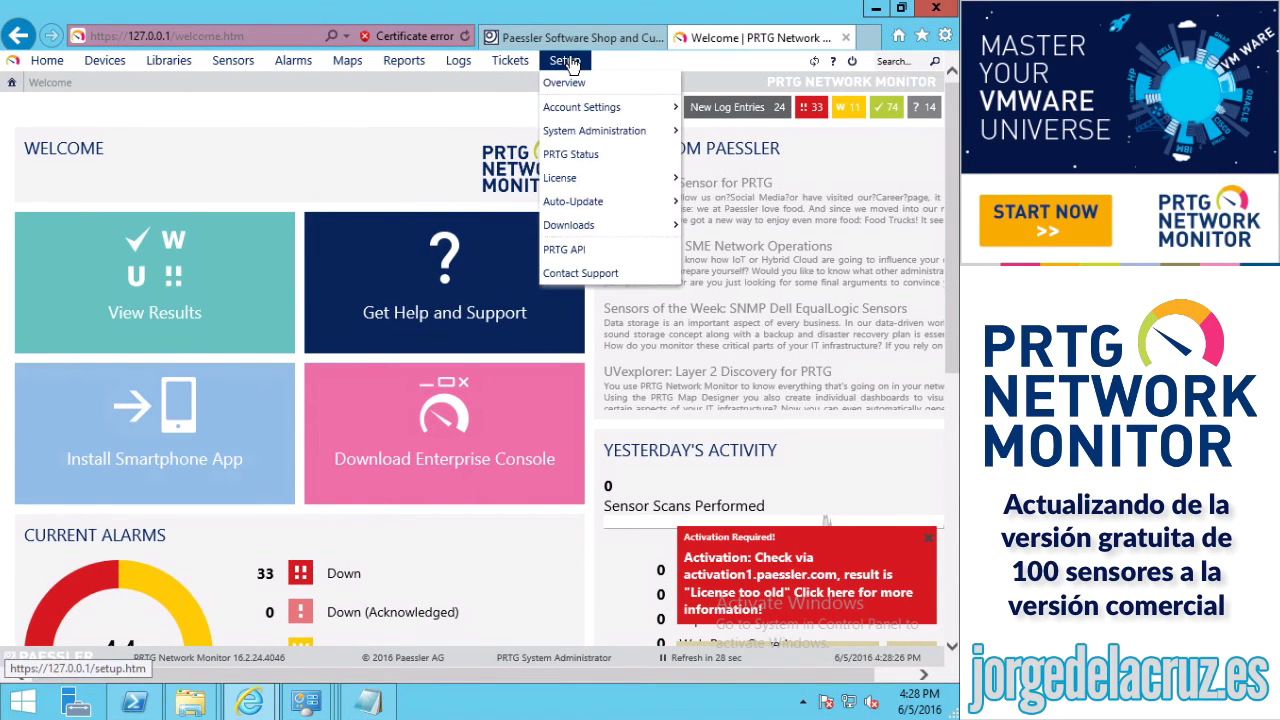
pyautogui.moveTo(585, 178)
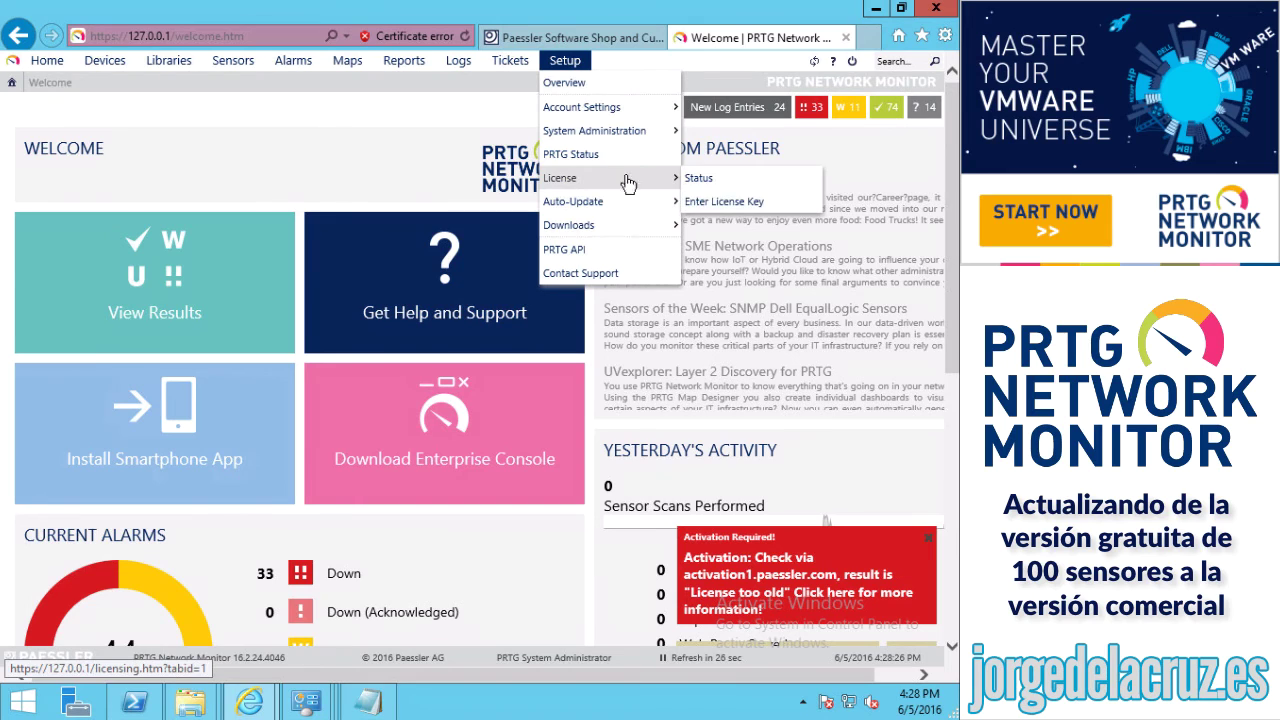
pyautogui.click(726, 204)
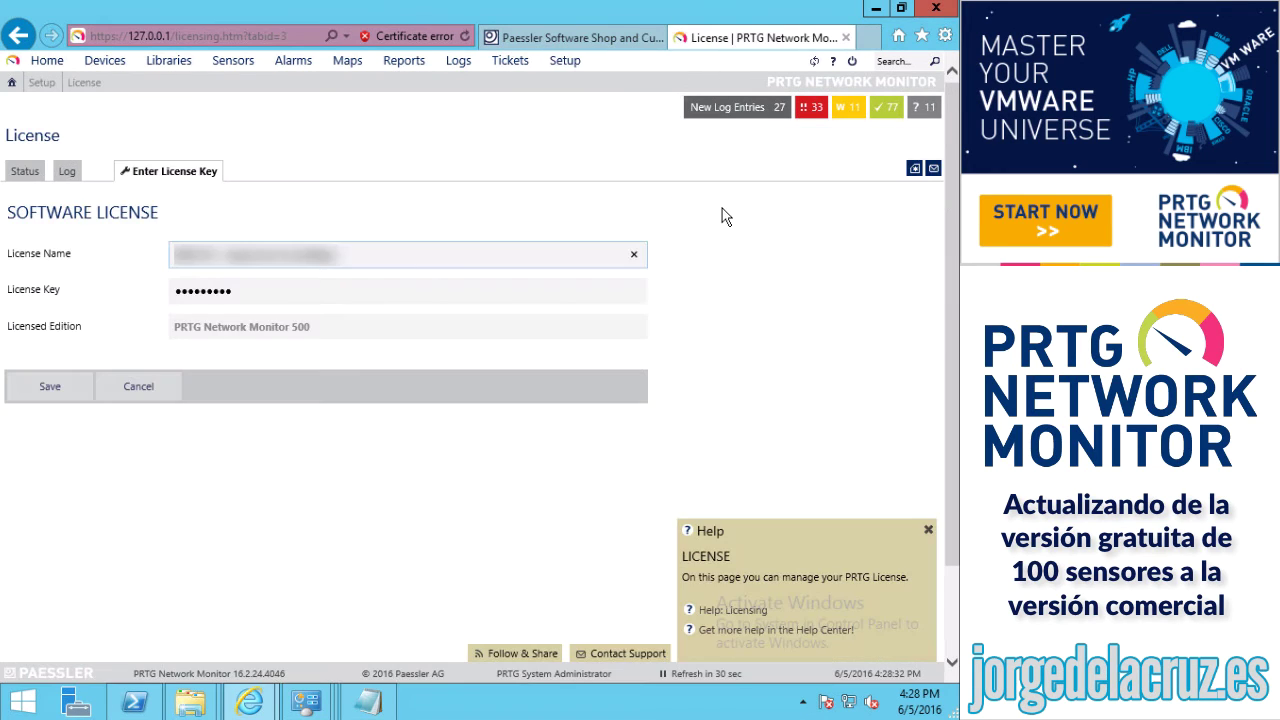
# Step: Check the license name and license key fields of the software license and save the settings
pyautogui.click(309, 291)
pyautogui.click(358, 255)
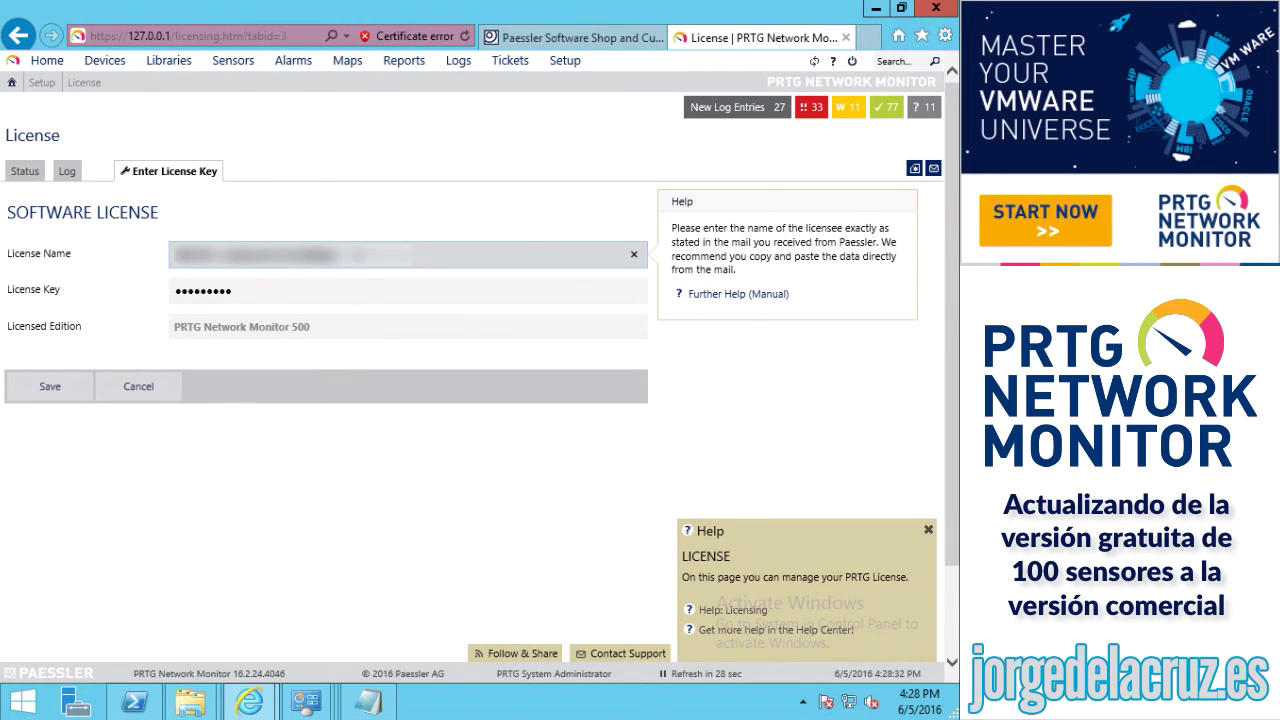
pyautogui.click(242, 289)
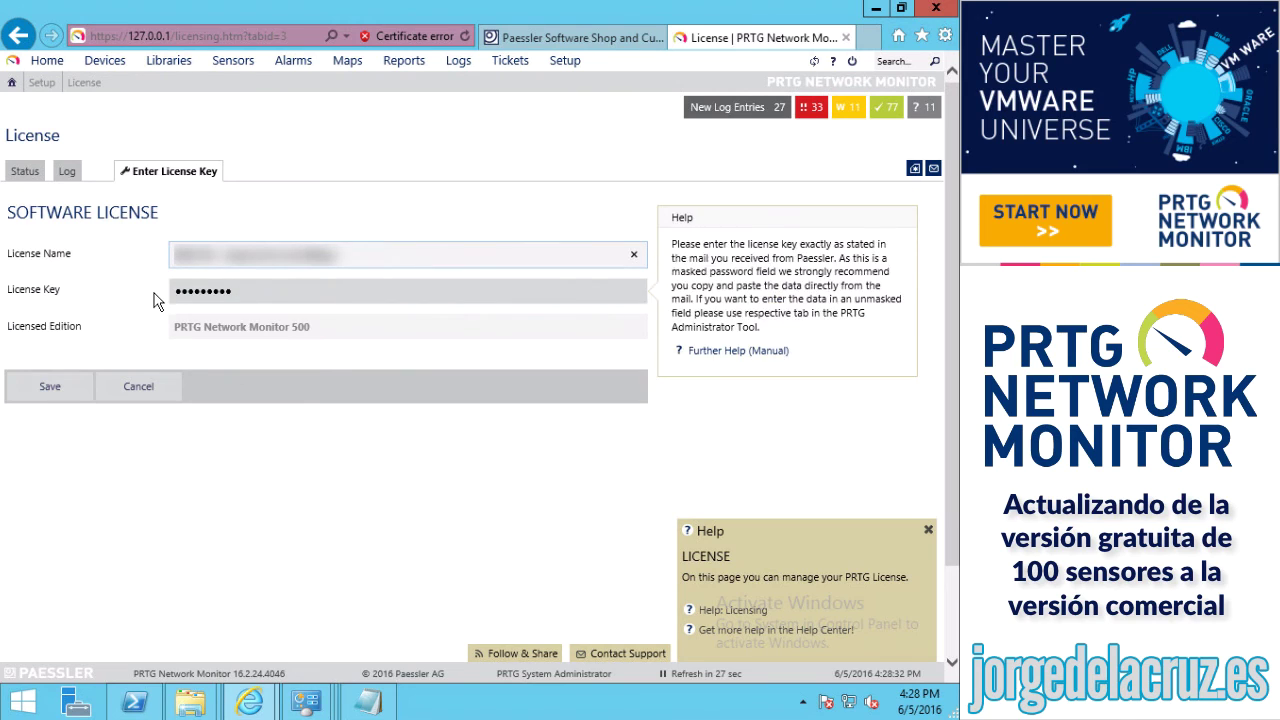
pyautogui.click(46, 390)
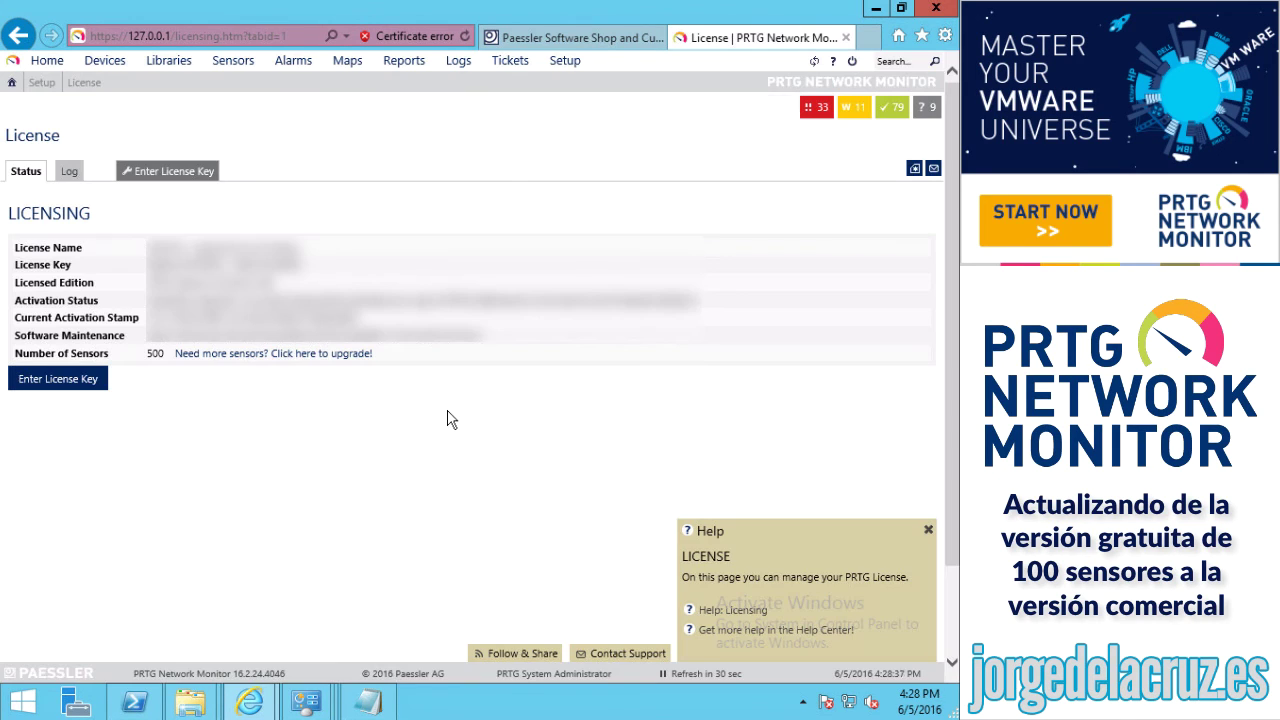